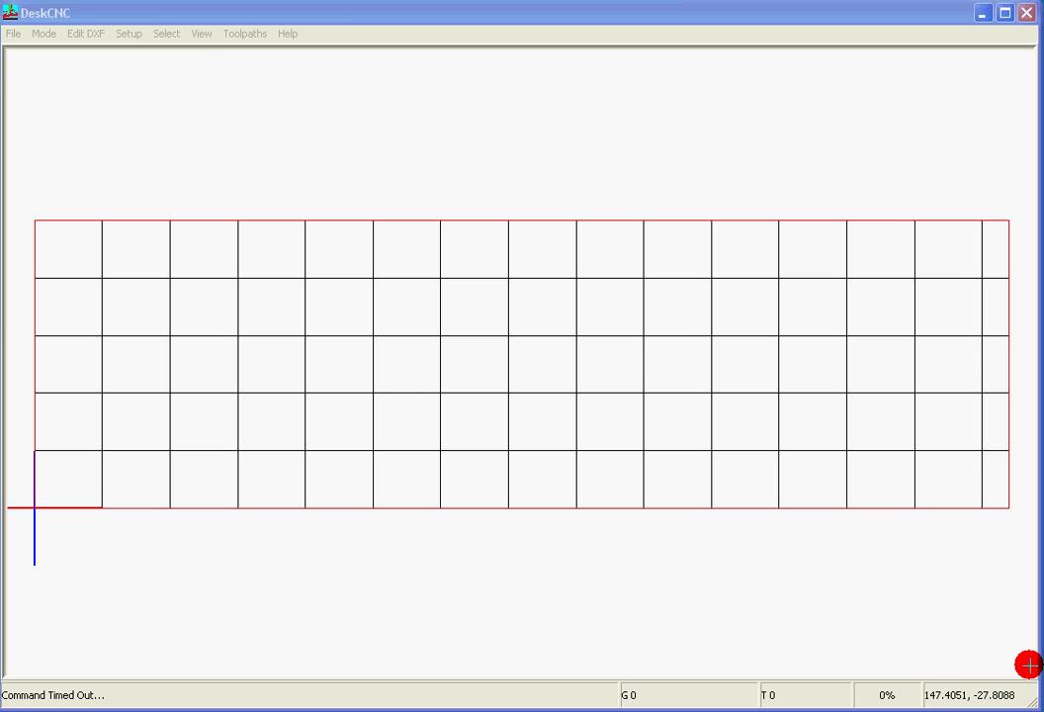
Step: Load test2.dxf as the larger foam-cutting contour so the 'Test' outline appears
left_click(13, 34)
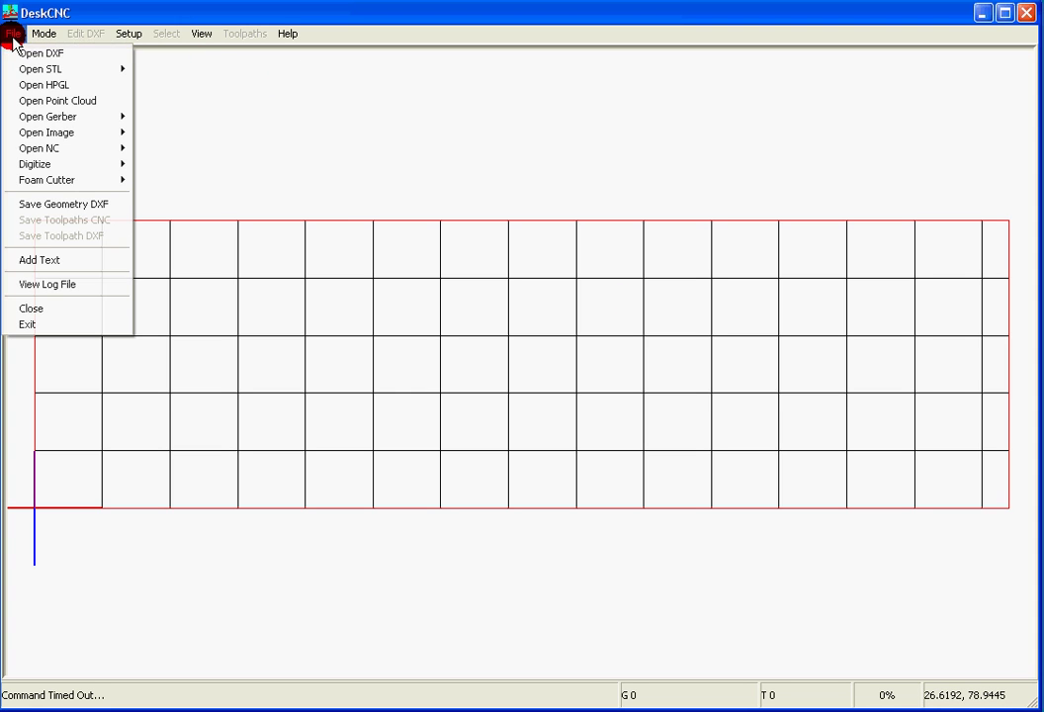
mouse_move(77, 179)
left_click(173, 181)
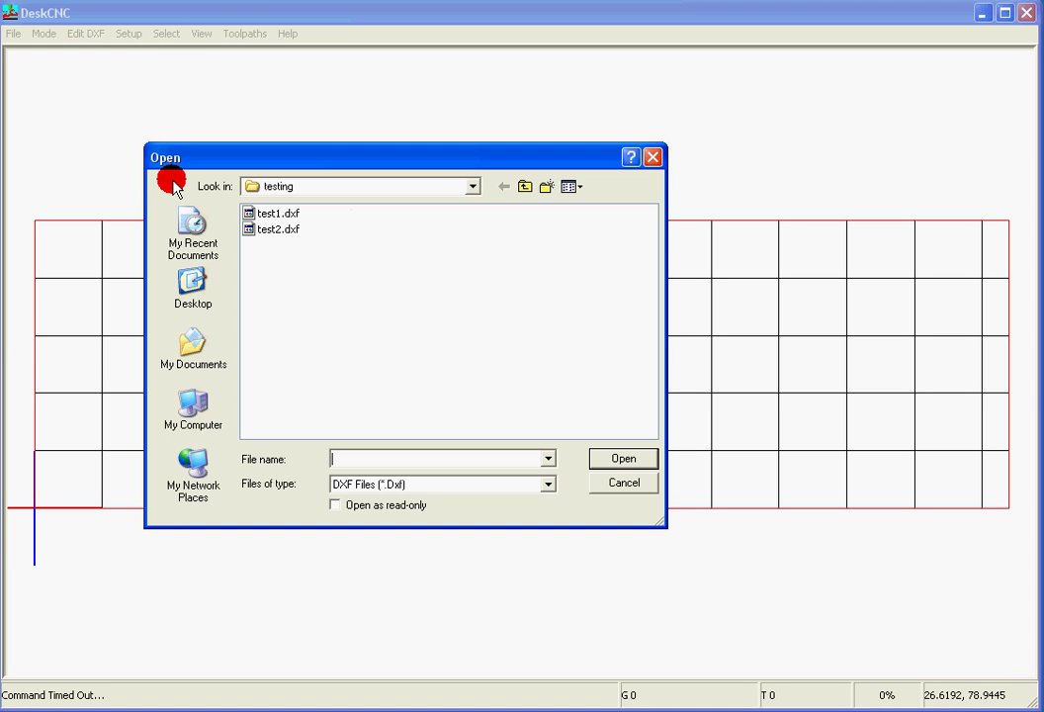
double_click(276, 233)
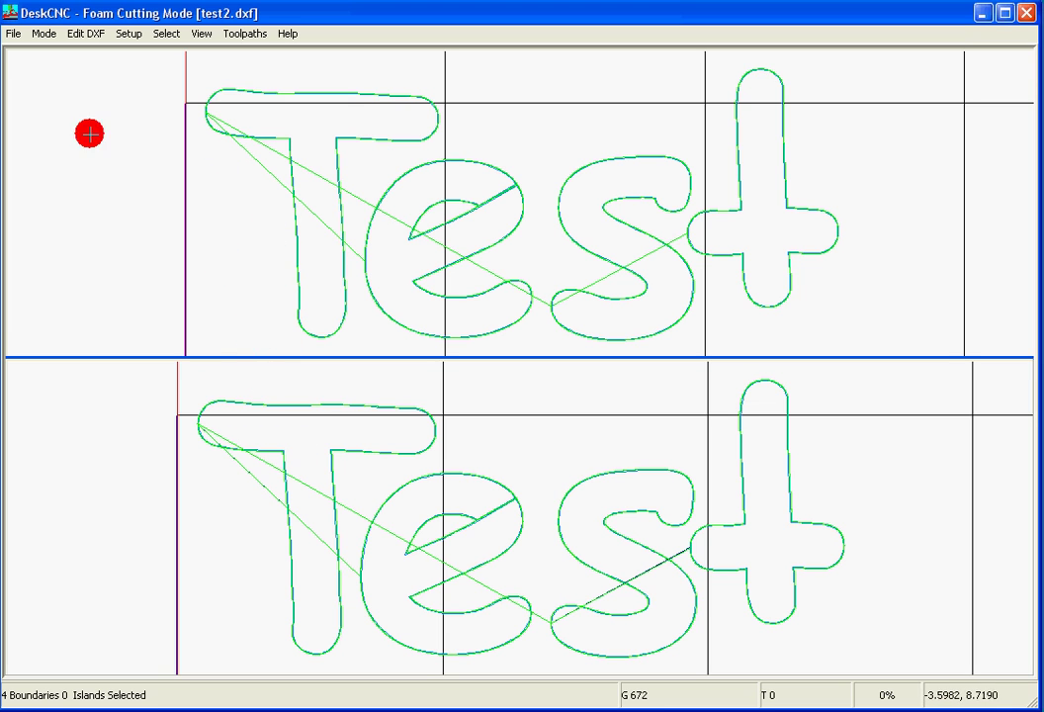
left_click(12, 33)
mouse_move(119, 181)
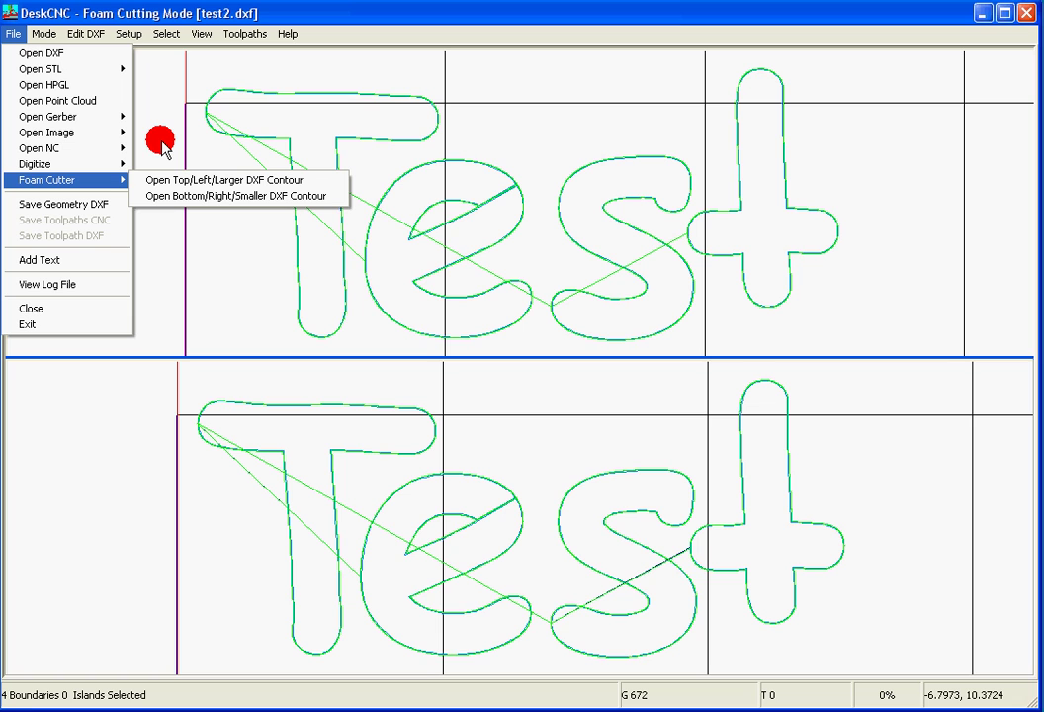
left_click(168, 249)
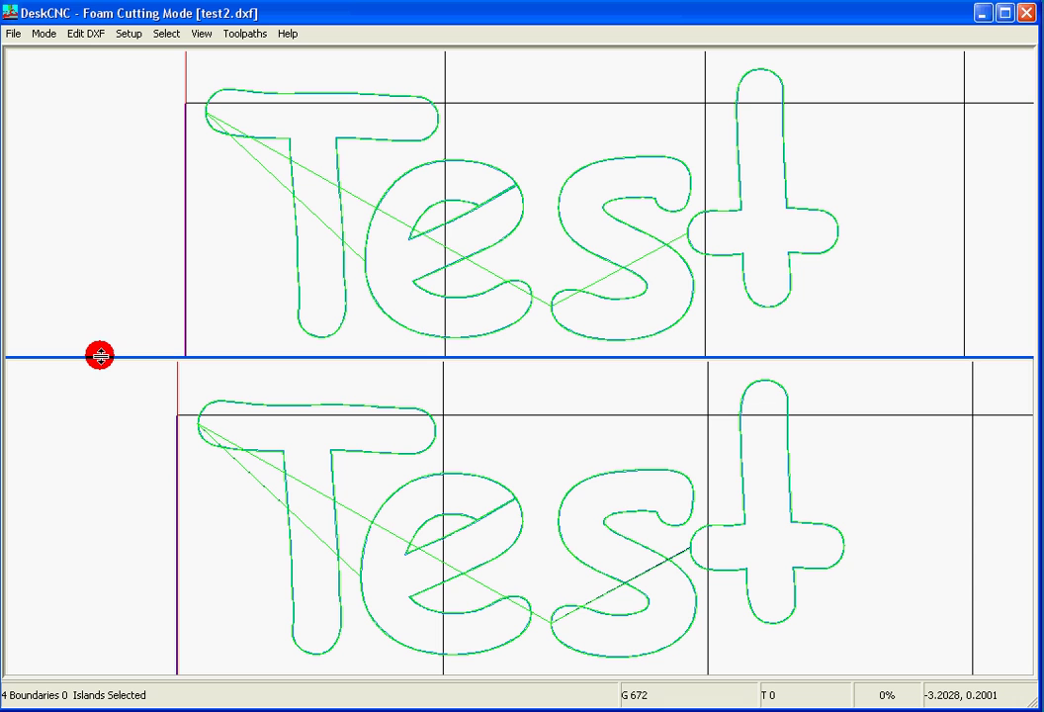
Step: Drag the view splitter down so the top view shows the Test outline large
left_click_drag(100, 356, 127, 625)
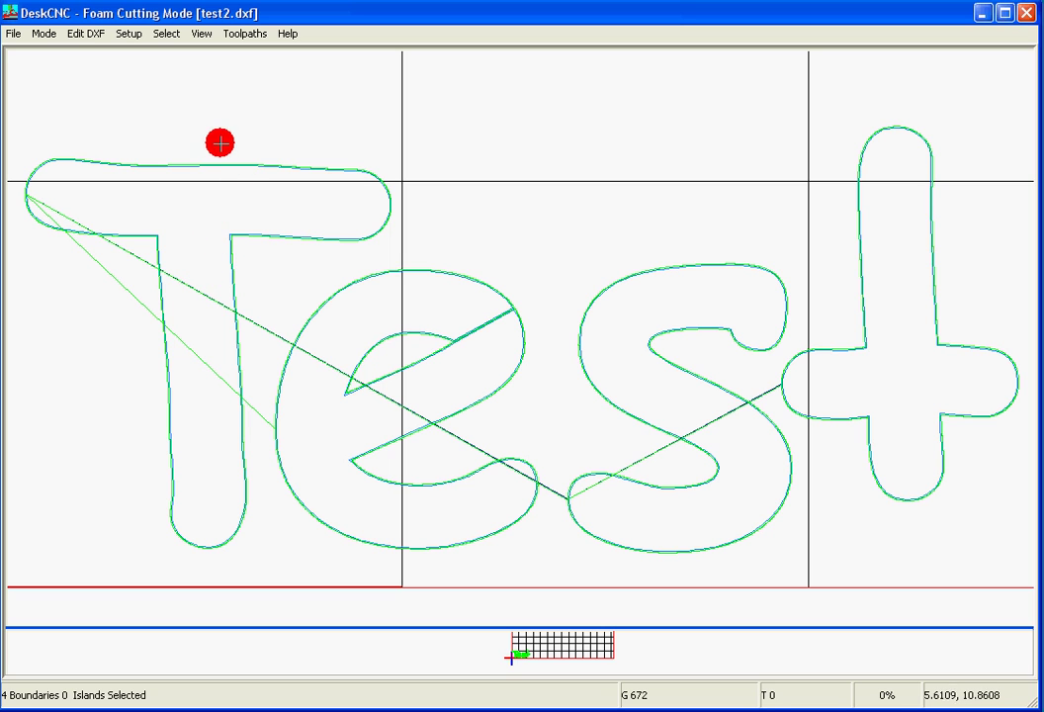
Step: Turn on Information Tags to number the four boundaries 1 to 4
left_click(204, 34)
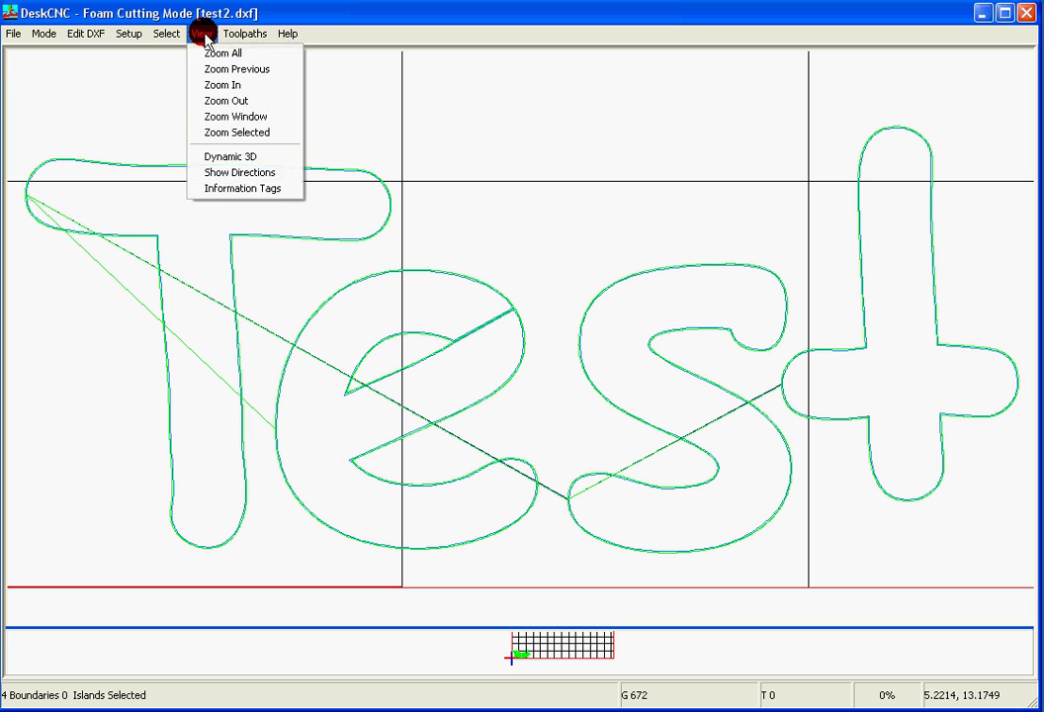
left_click(228, 191)
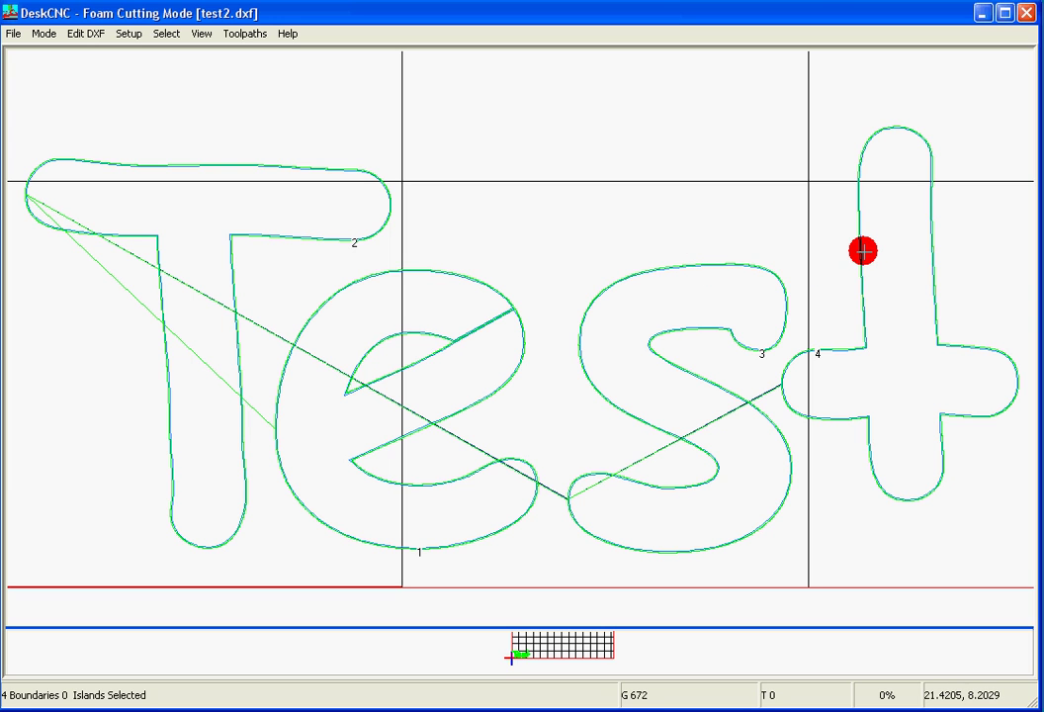
Step: Set the machining order from 1: T first, then e, then s
left_click(85, 35)
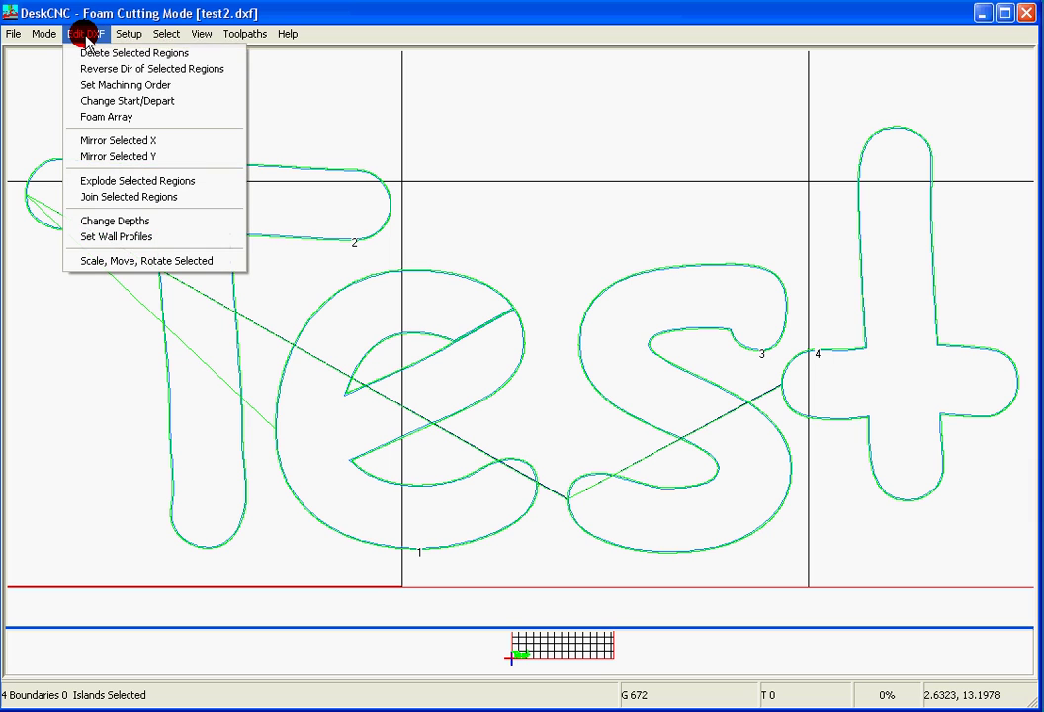
left_click(103, 84)
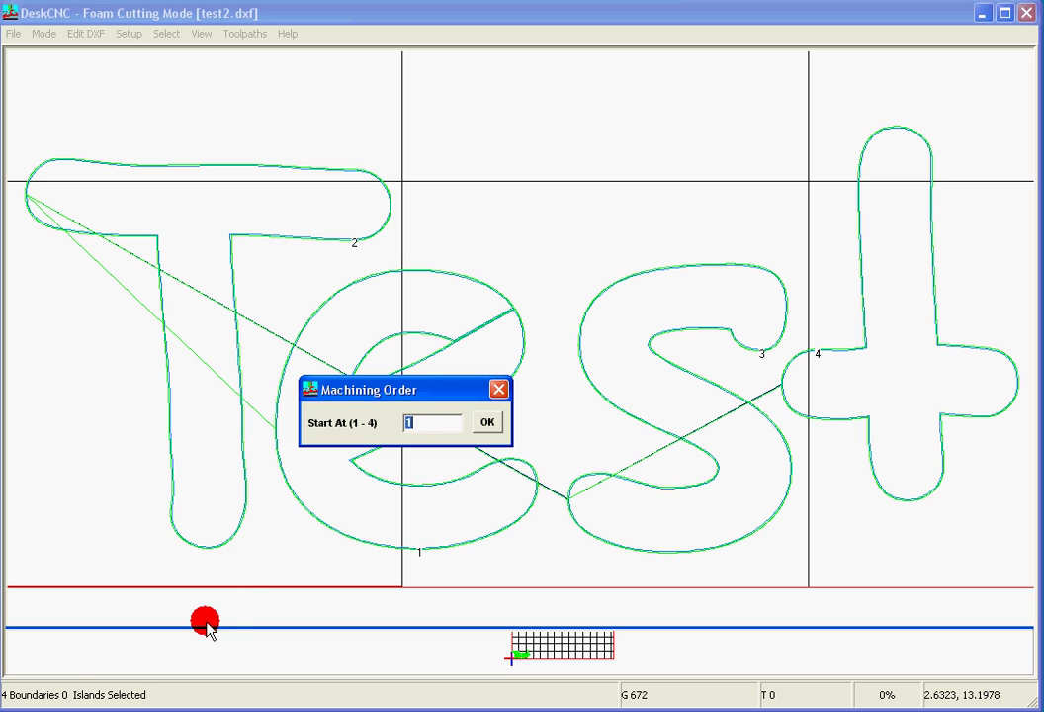
left_click(485, 422)
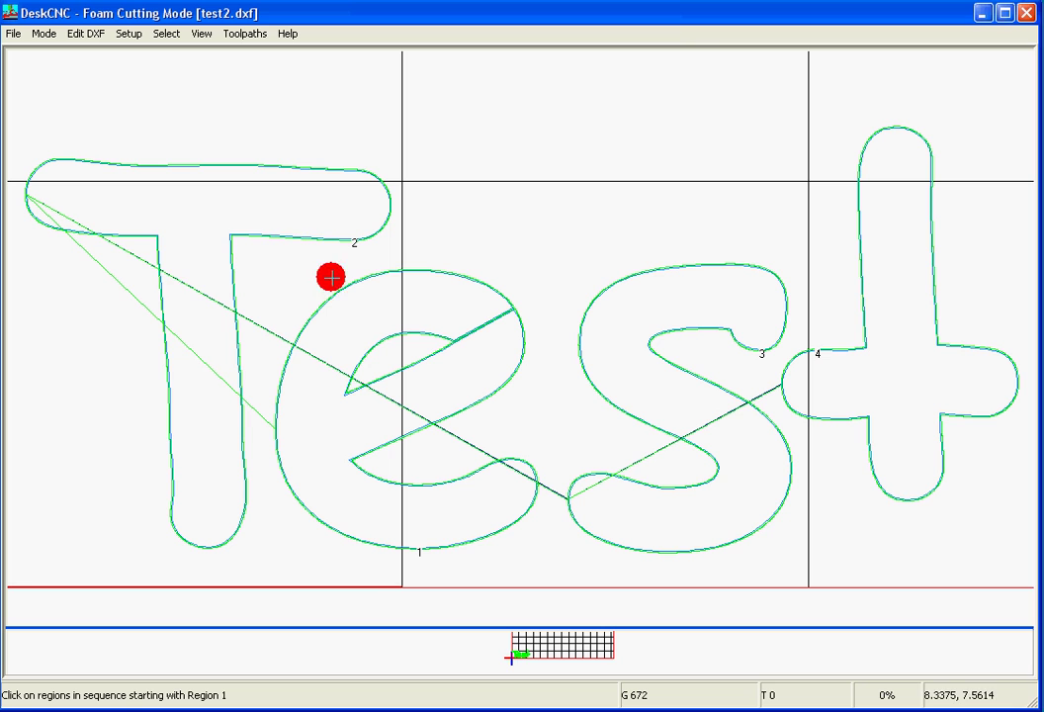
left_click(299, 236)
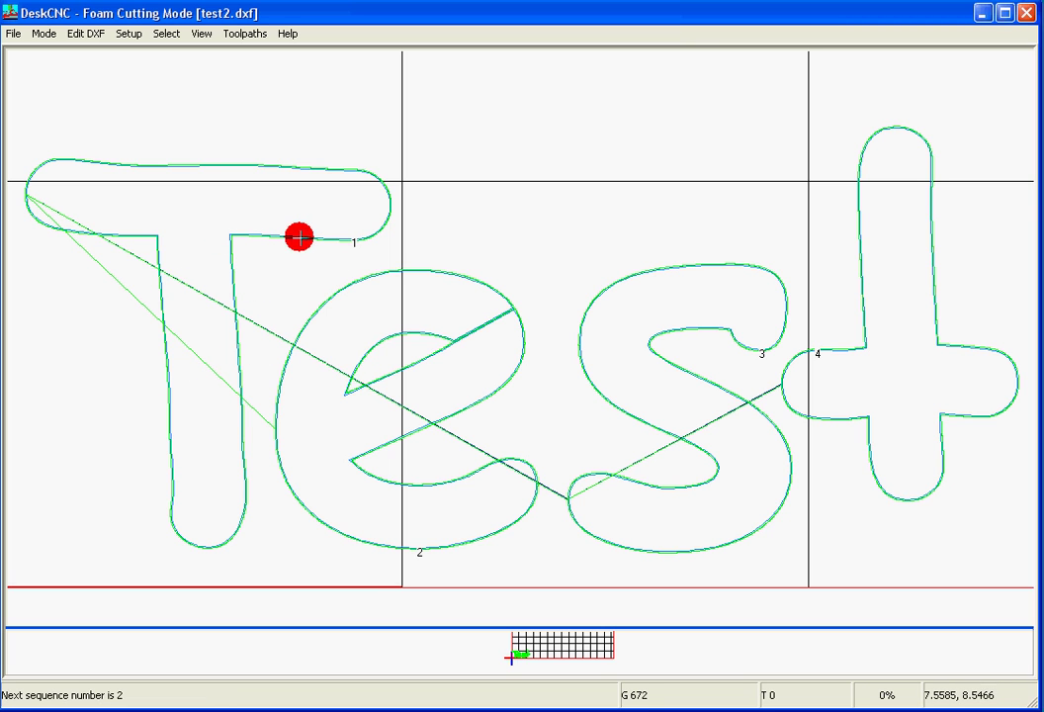
left_click(390, 266)
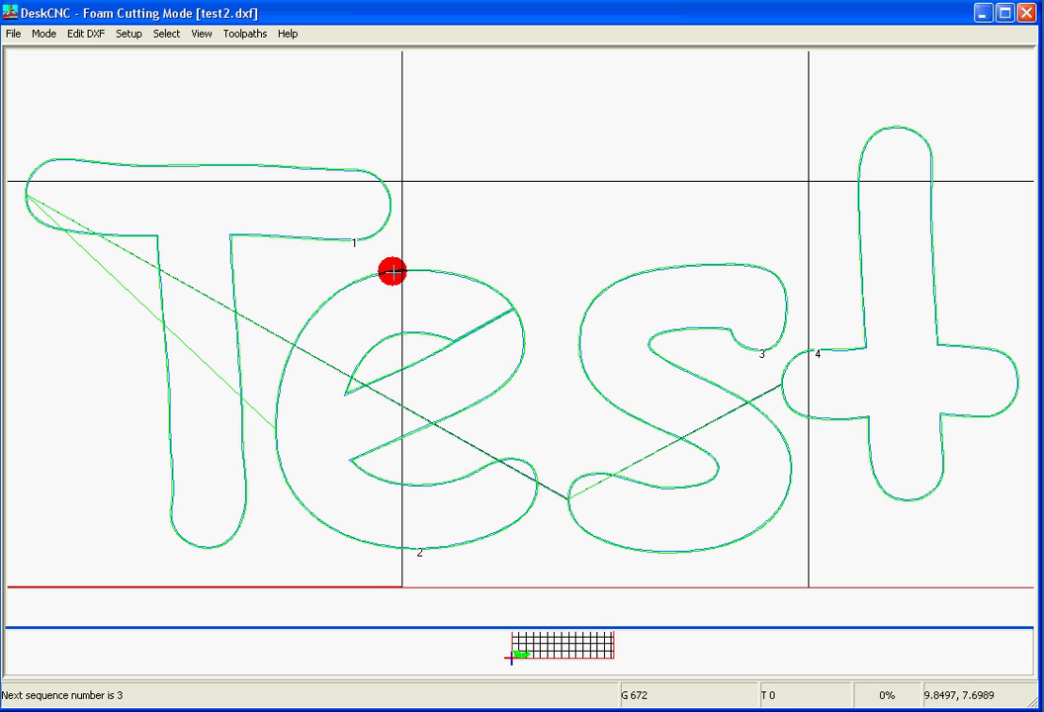
left_click(616, 282)
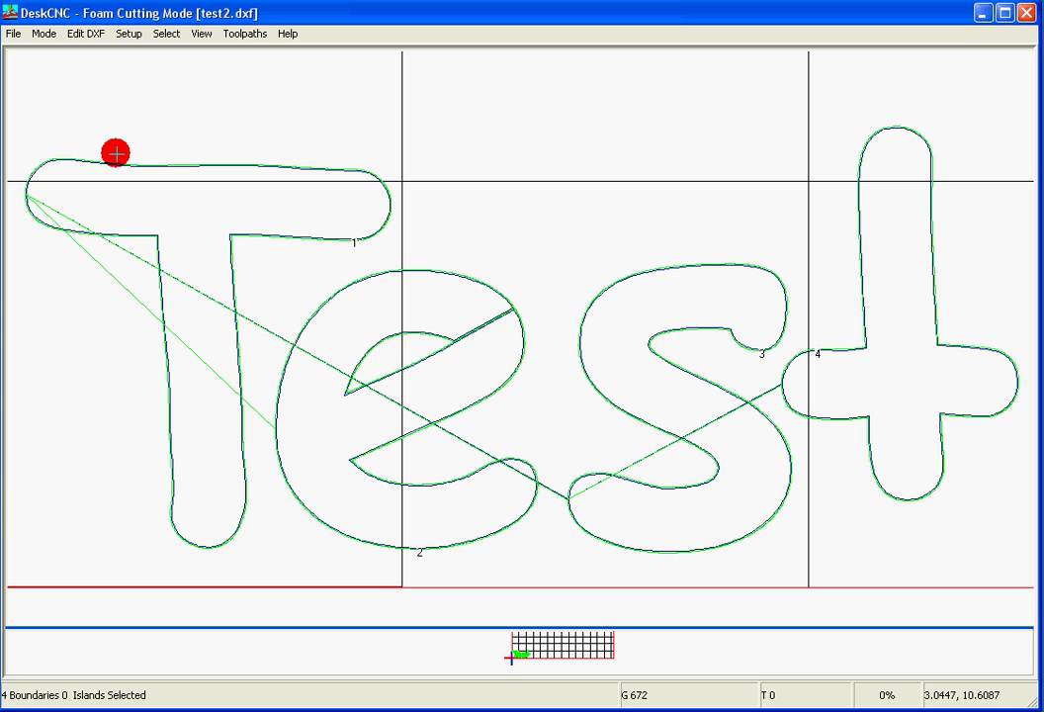
Step: Set start points on the T and e outlines with Change Start/Depart Points
left_click(96, 33)
left_click(107, 101)
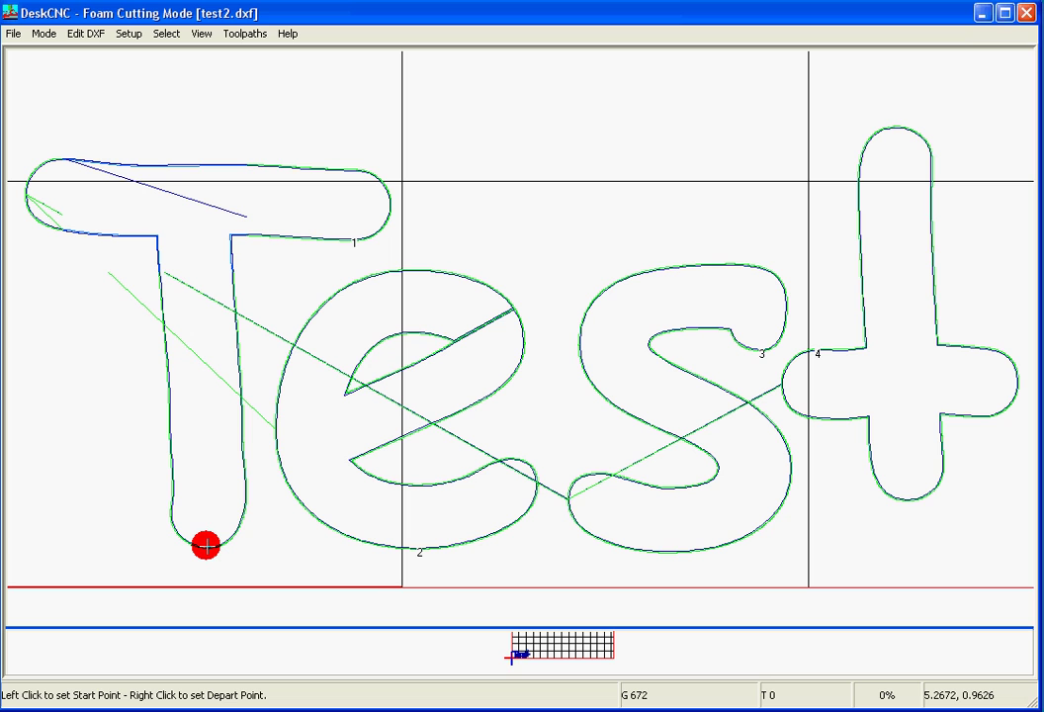
left_click(206, 545)
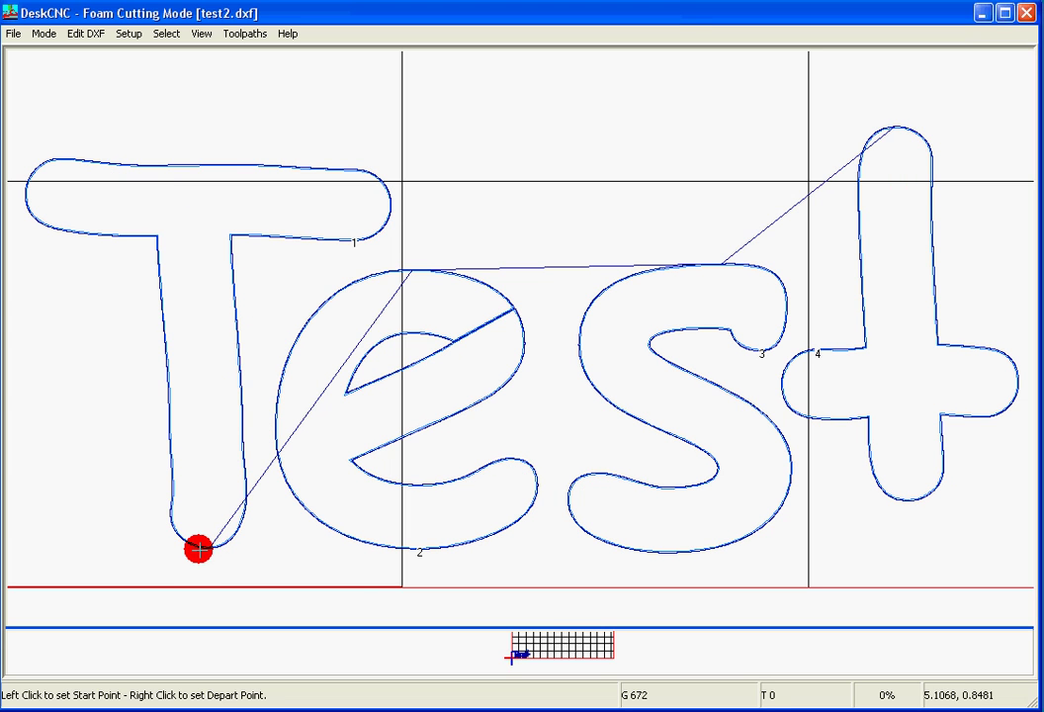
left_click(371, 234)
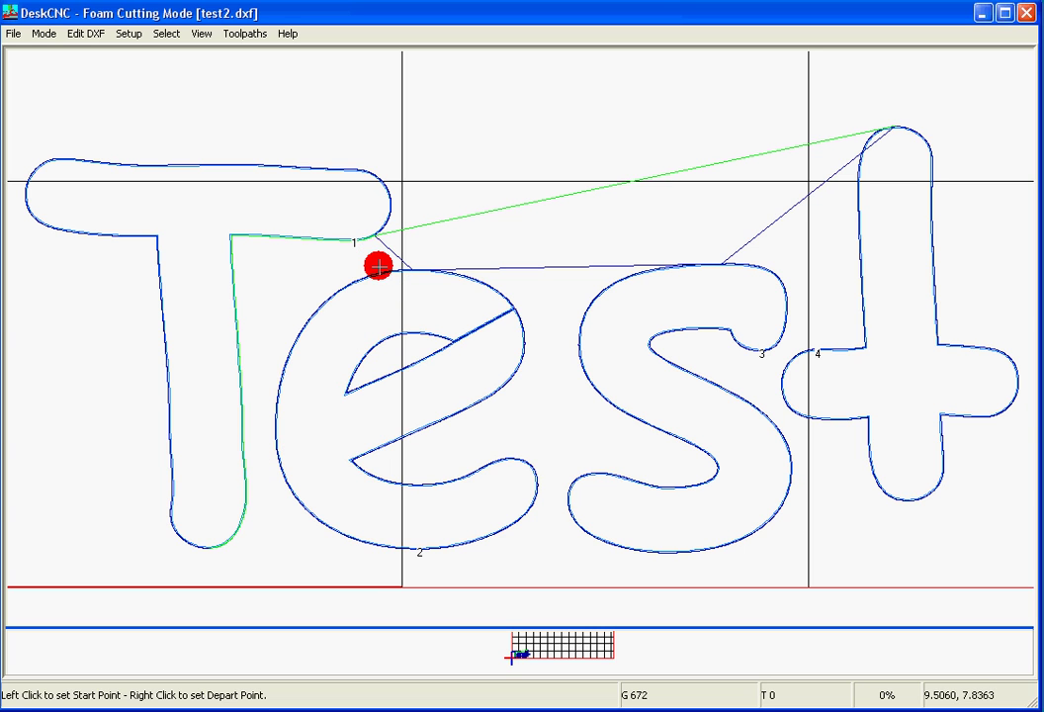
left_click(384, 269)
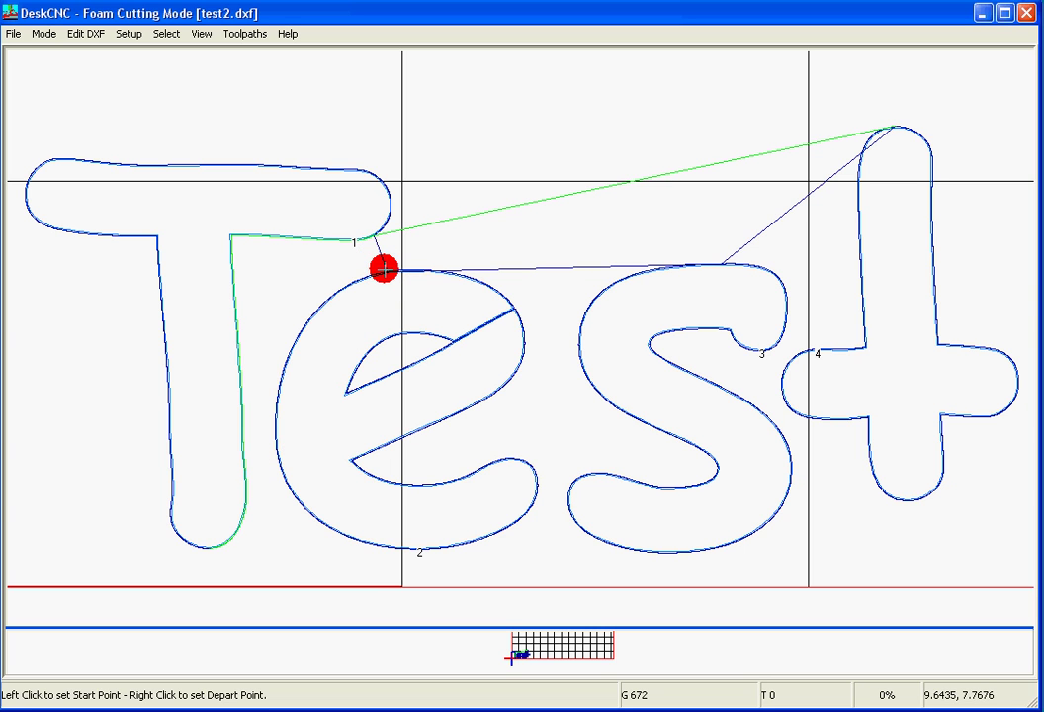
left_click(537, 483)
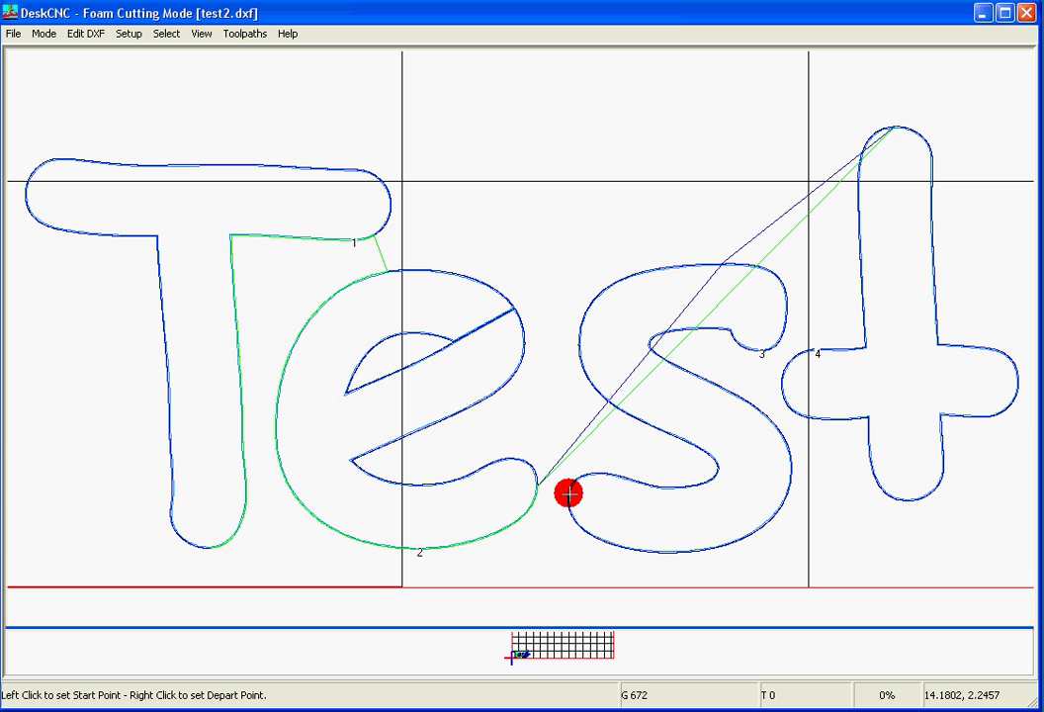
left_click(566, 491)
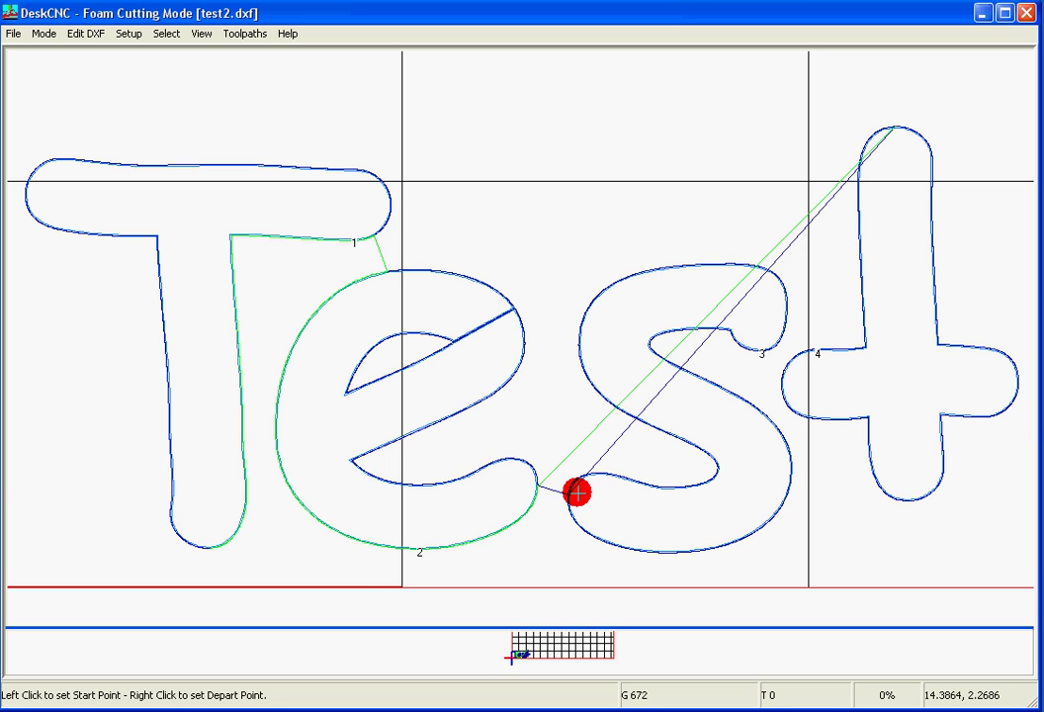
Step: Set the entry points on the s and t outlines, placing t's beside point 4
left_click(774, 344)
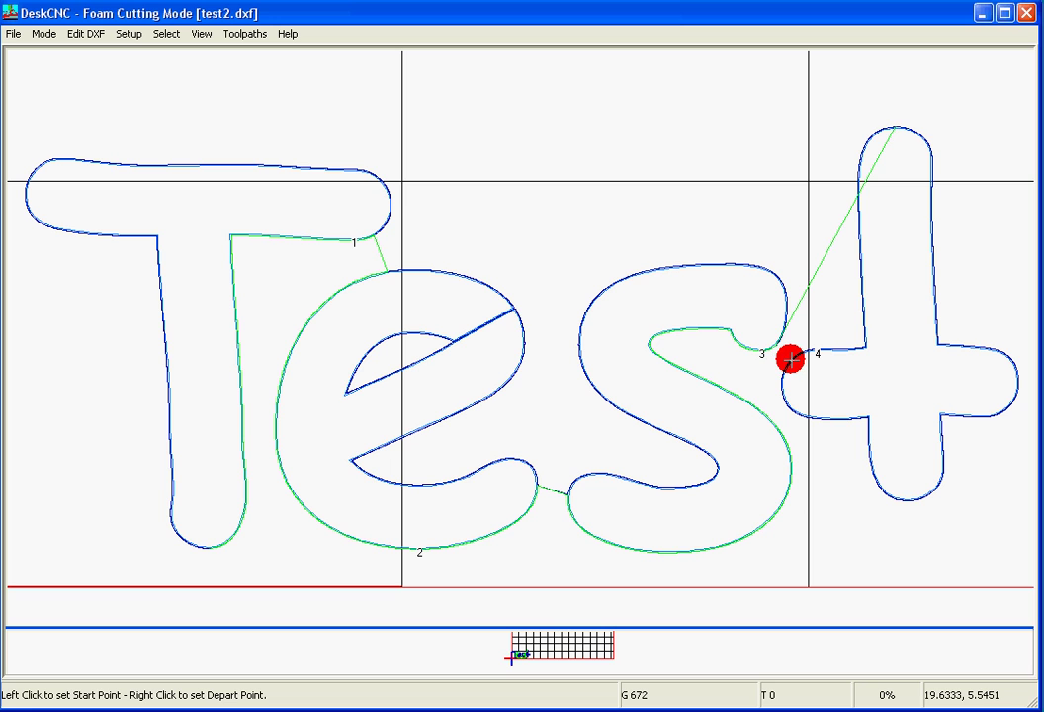
left_click(790, 360)
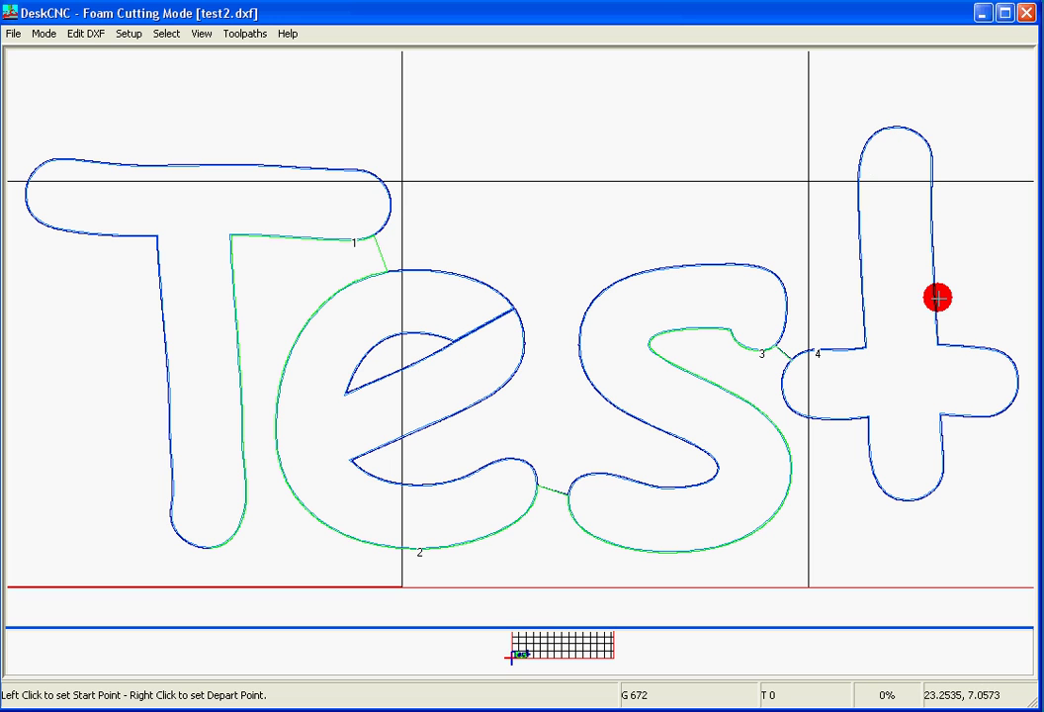
left_click(930, 232)
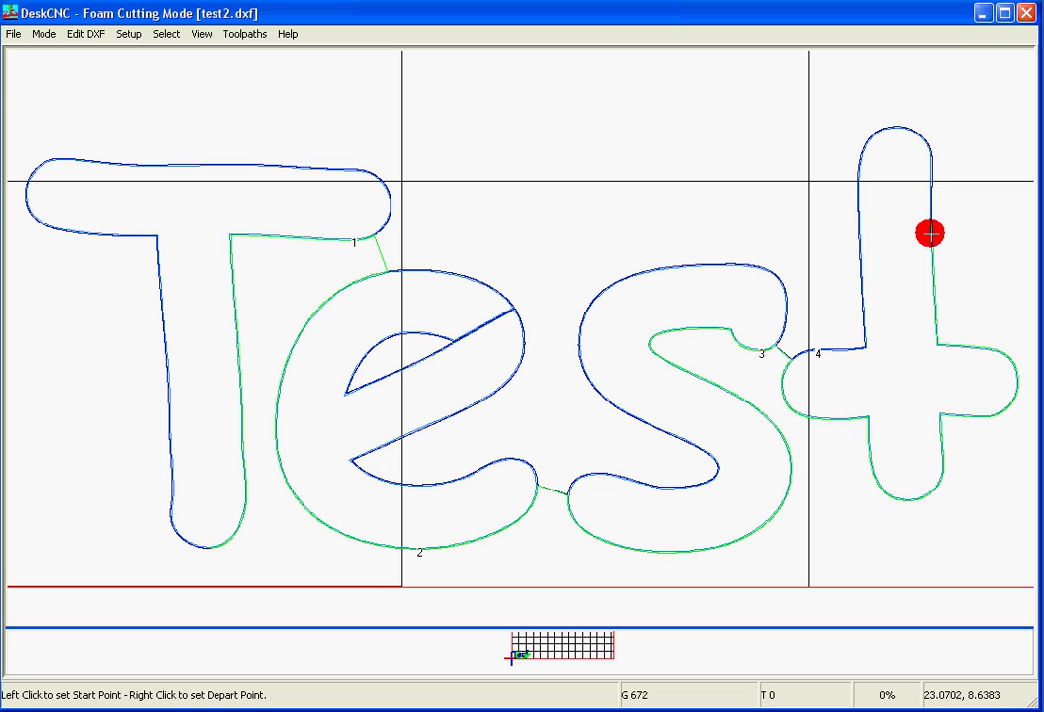
left_click(983, 348)
left_click(946, 425)
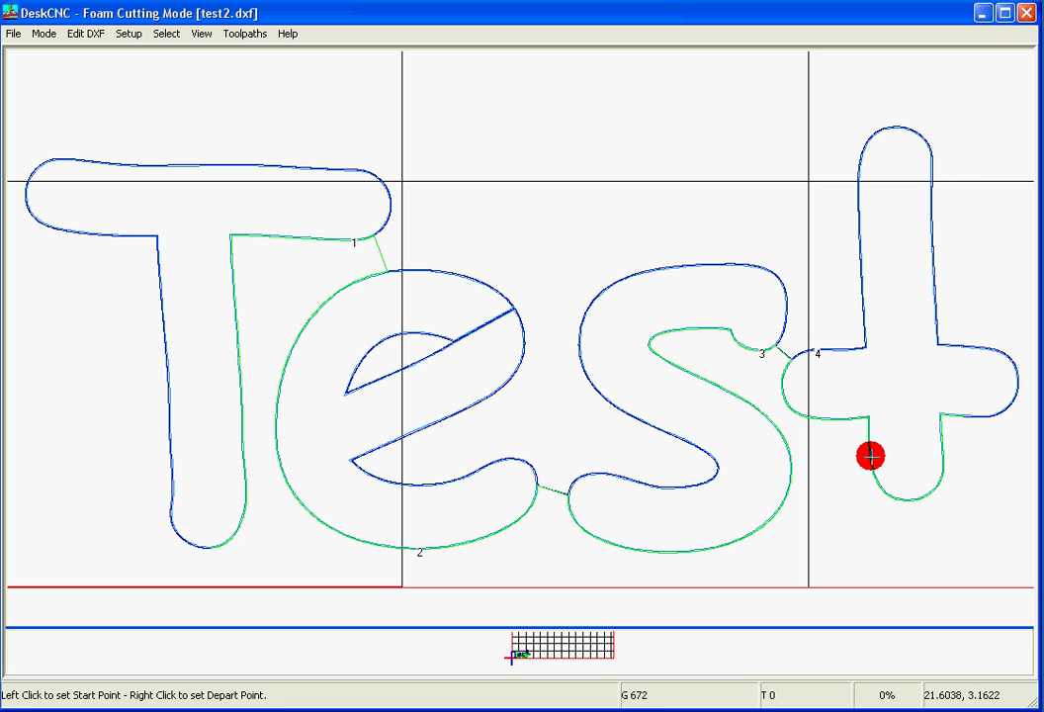
left_click(838, 350)
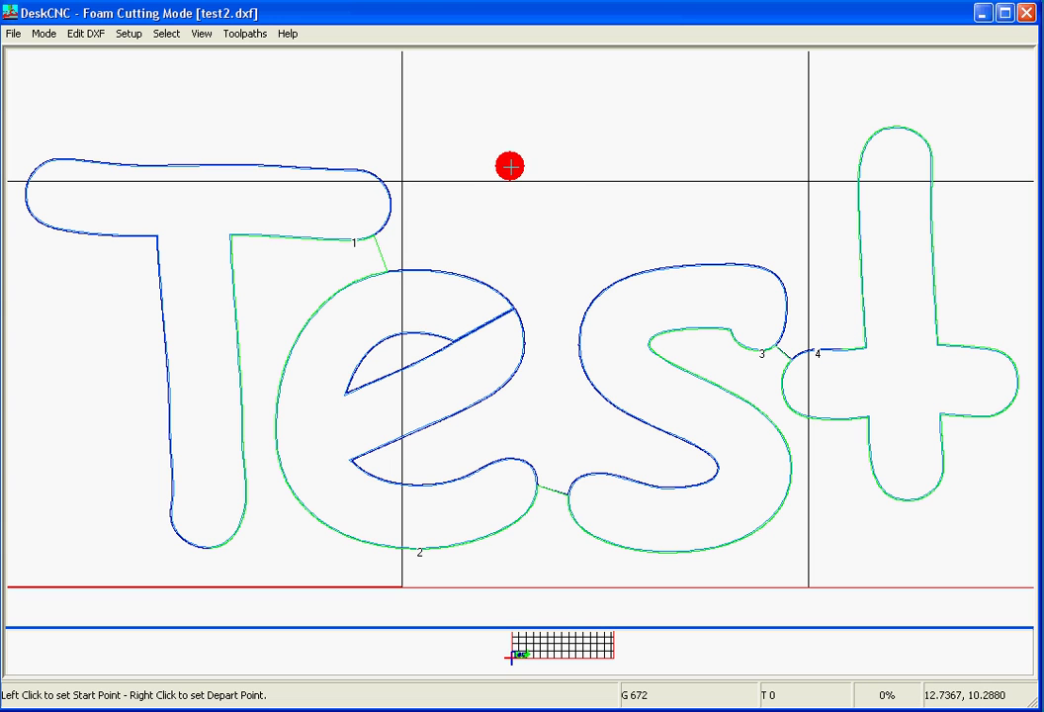
Step: Create the 4 Axis Foam Cut toolpath at feedrate 19.0
left_click(237, 36)
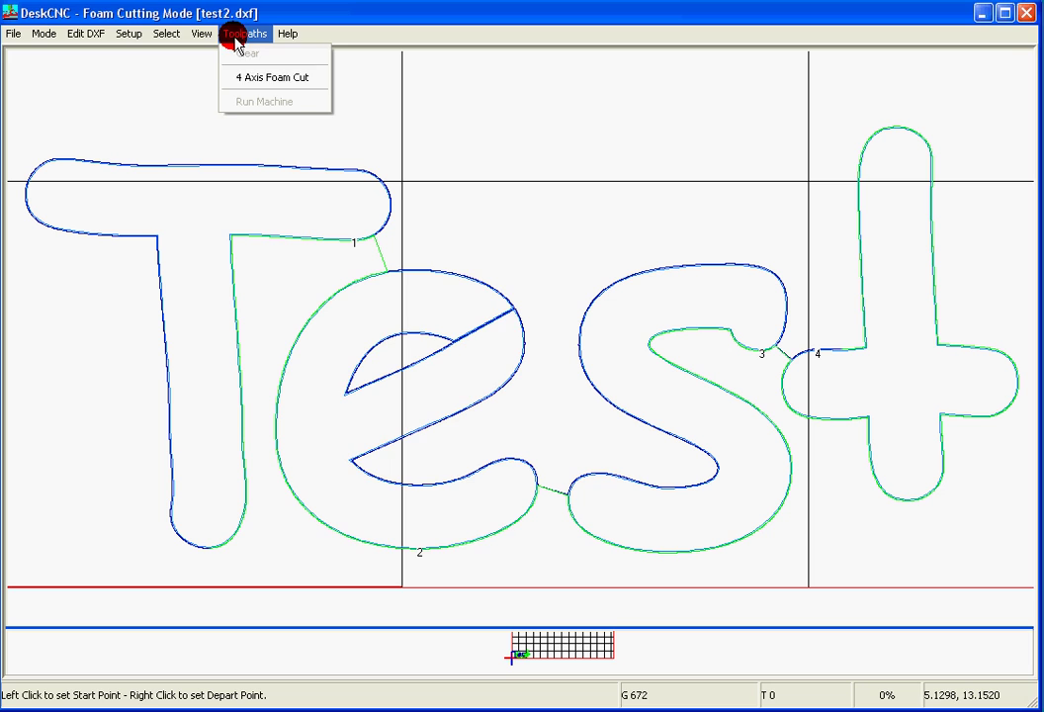
left_click(243, 79)
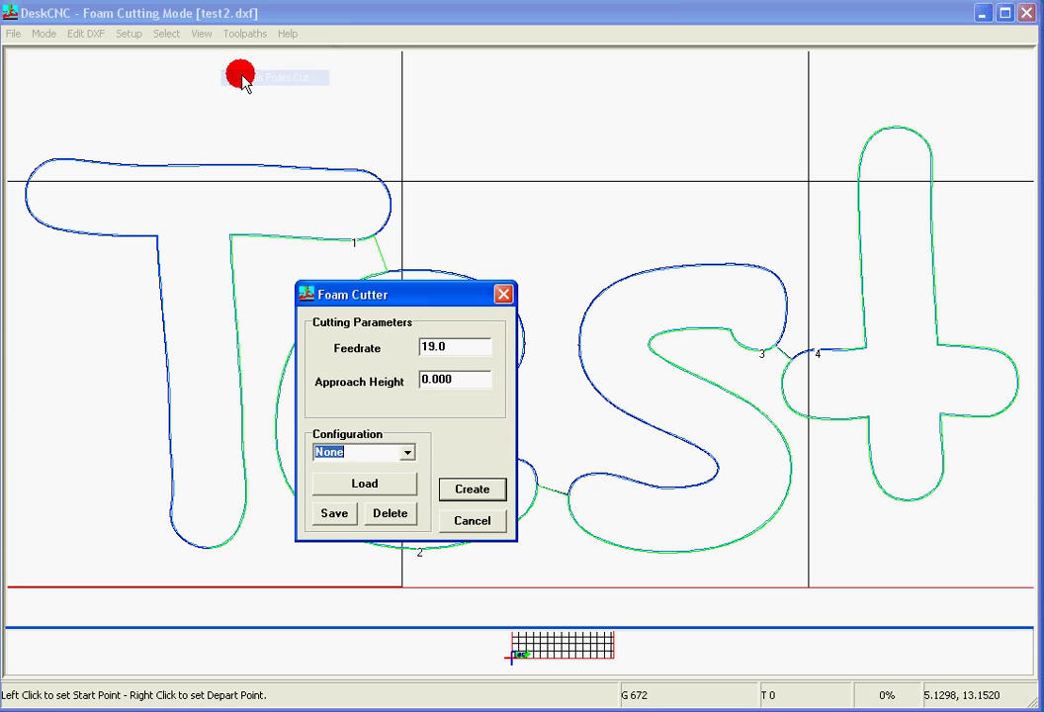
left_click(473, 489)
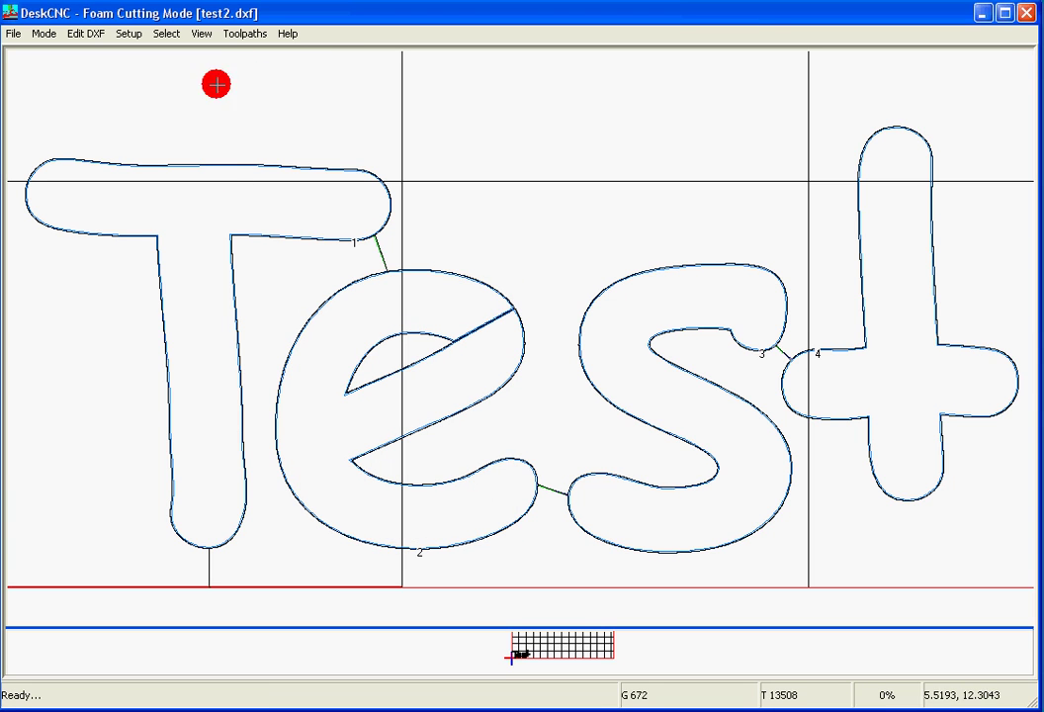
Step: Save the toolpath, pointing the save dialog to the testing folder on Local Disk (C:)
left_click(237, 34)
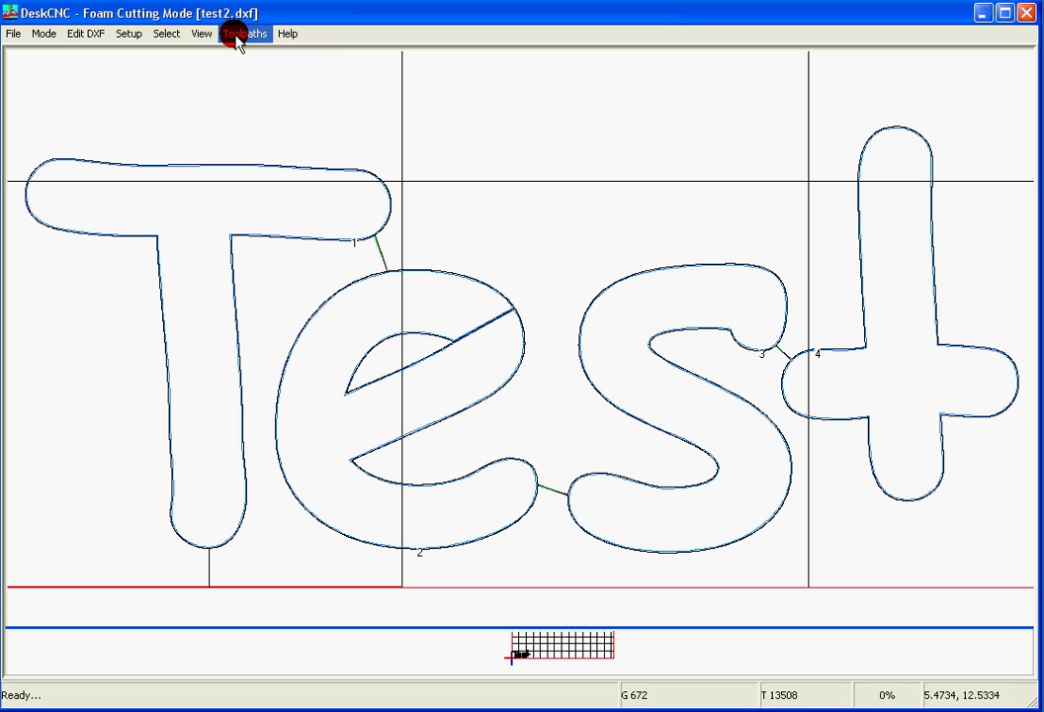
left_click(263, 103)
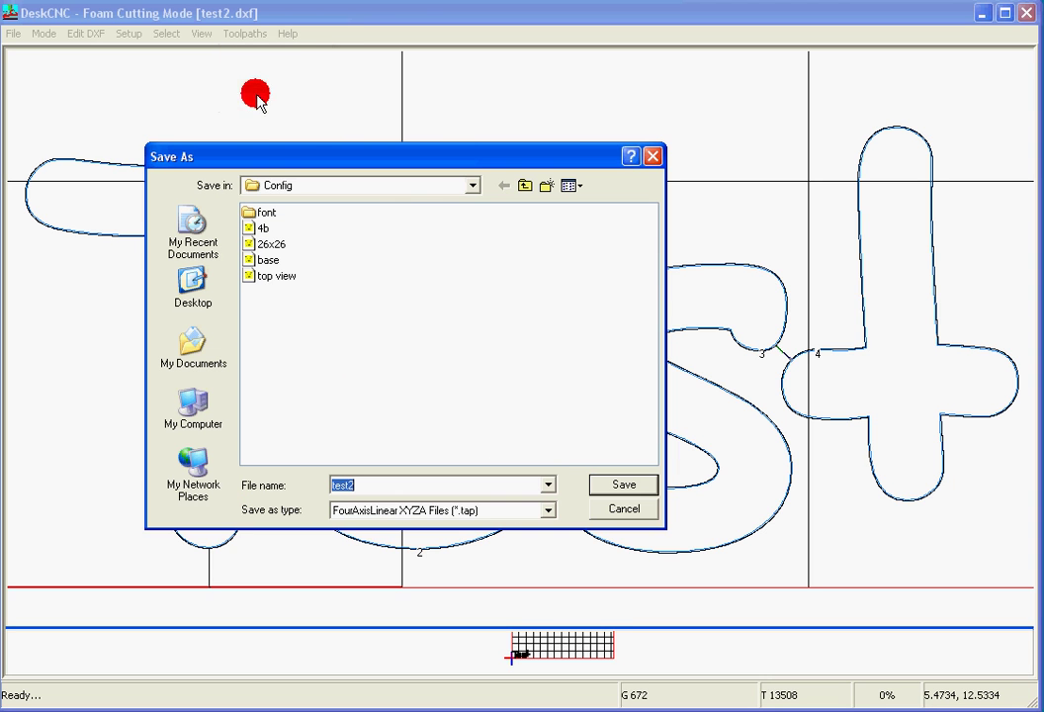
left_click(373, 188)
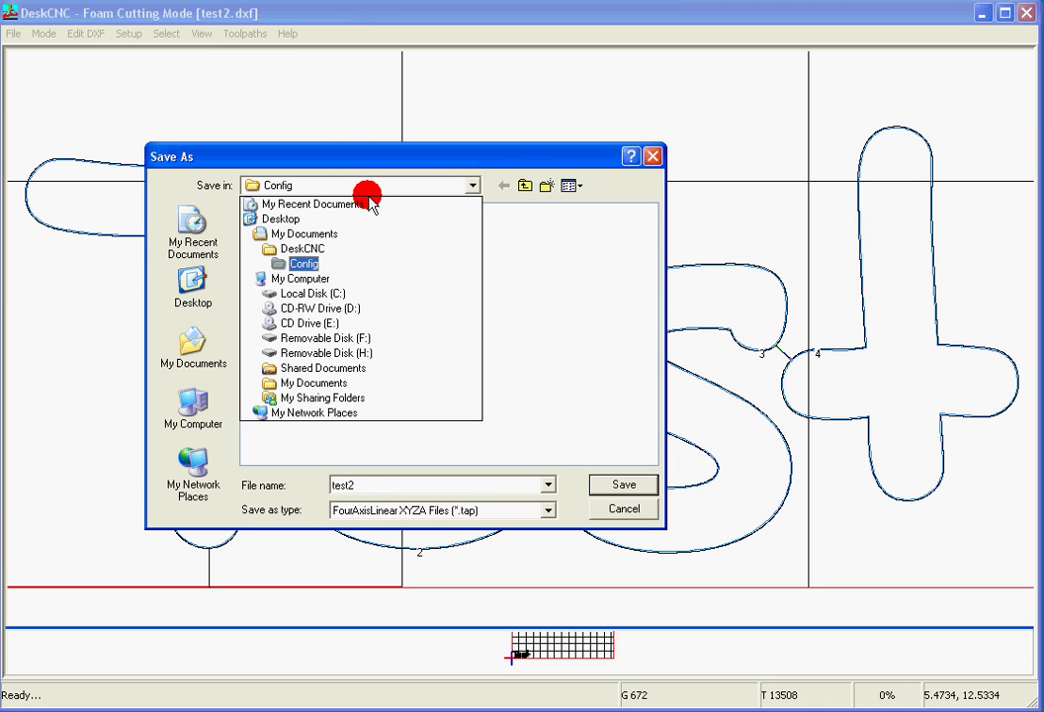
left_click(380, 295)
left_click(517, 455)
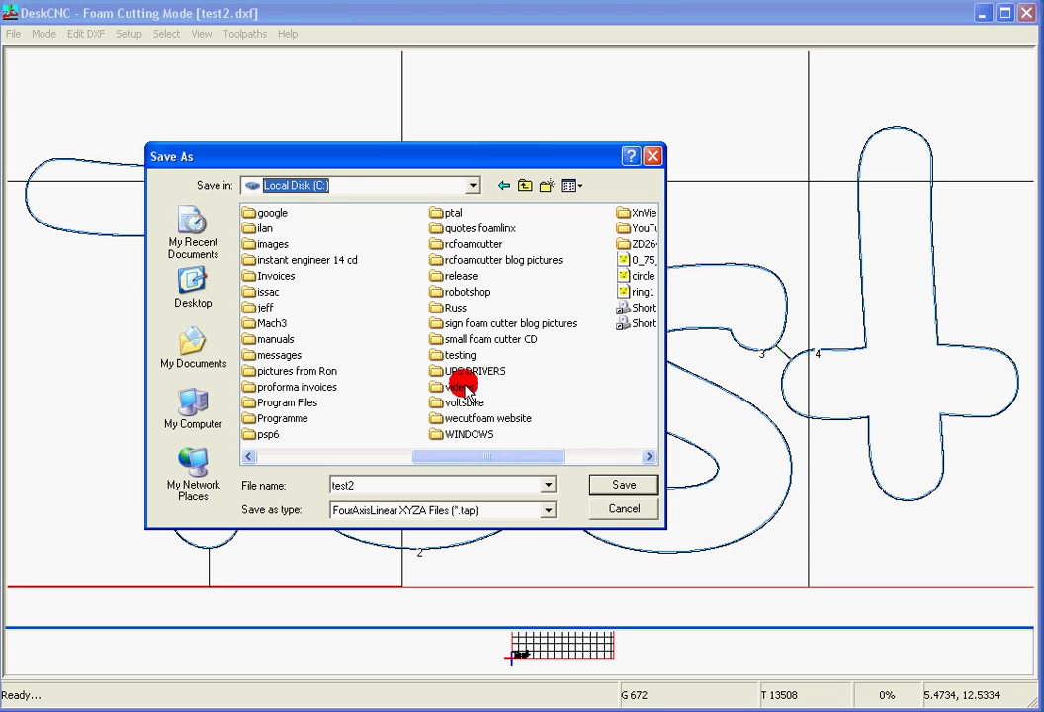
double_click(457, 355)
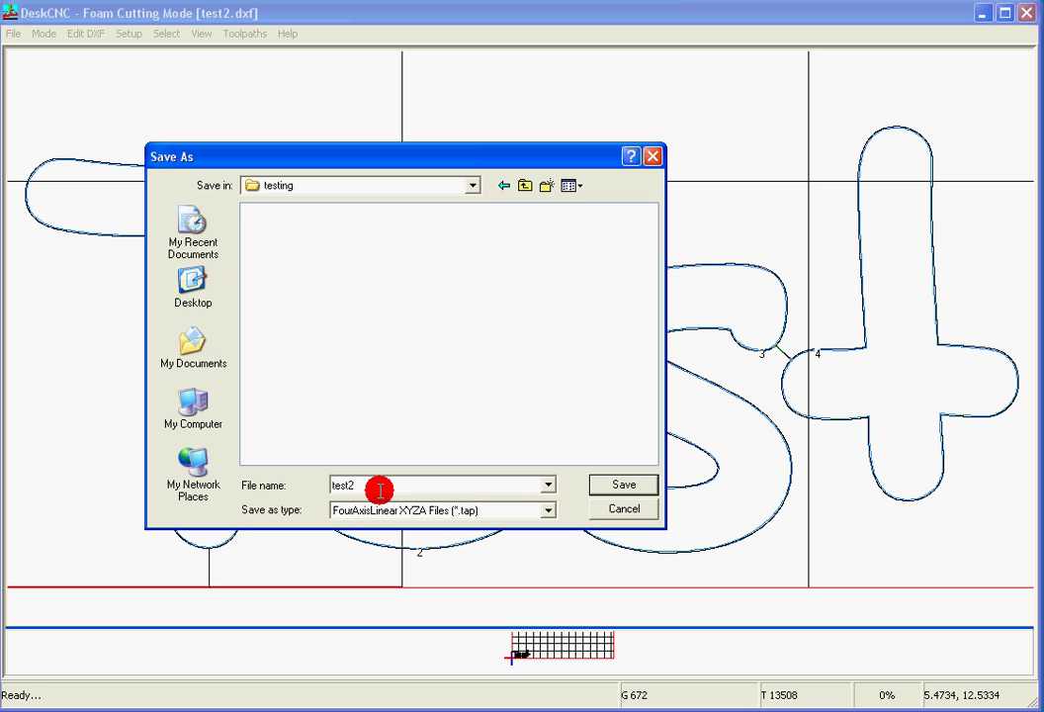
Step: Save the 4-axis G-code as test2.tap in the testing folder
left_click(622, 487)
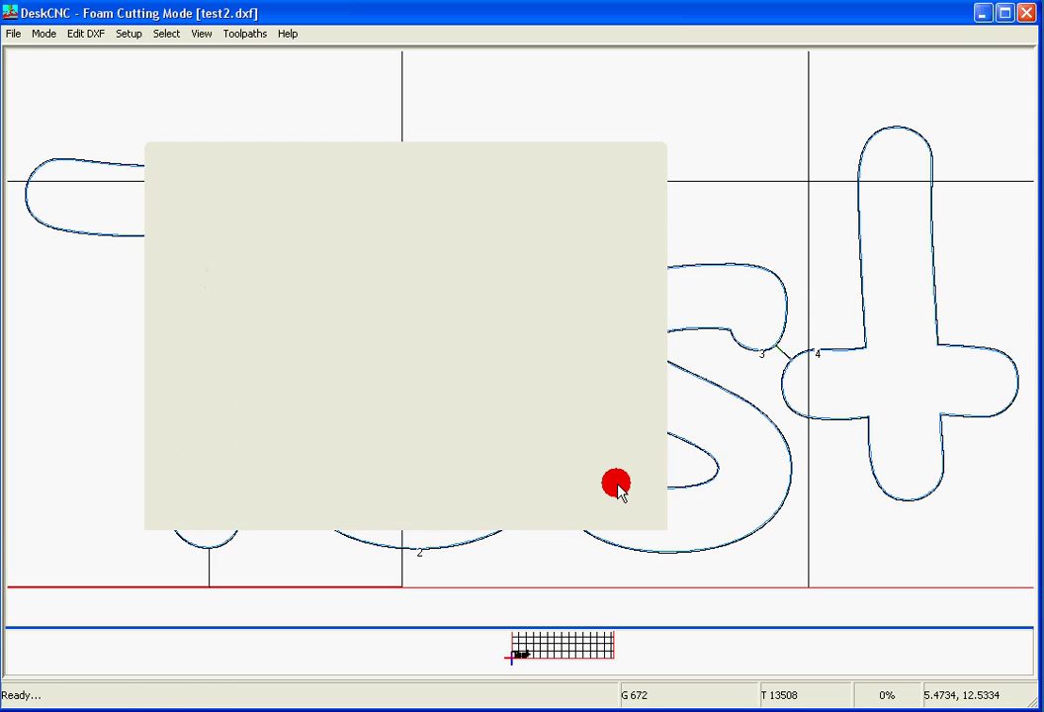